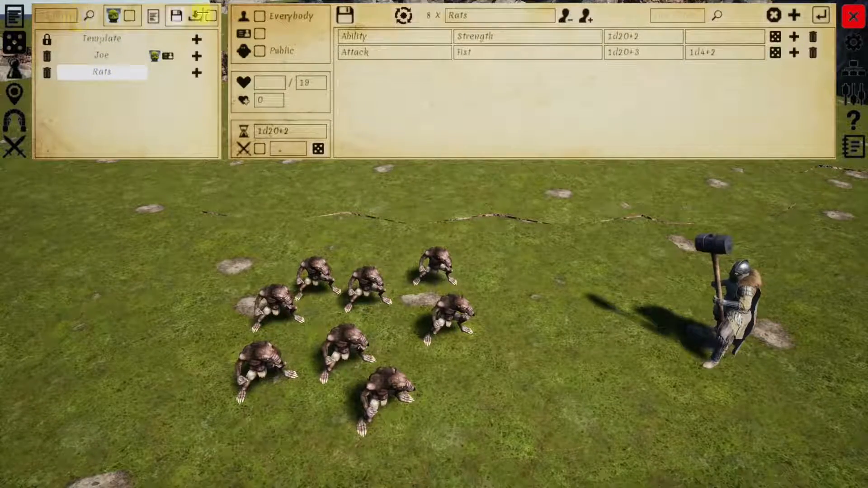
- Display Joe's character sheet, switch back to the Rats sheet, and clear the pawn selection
click(108, 56)
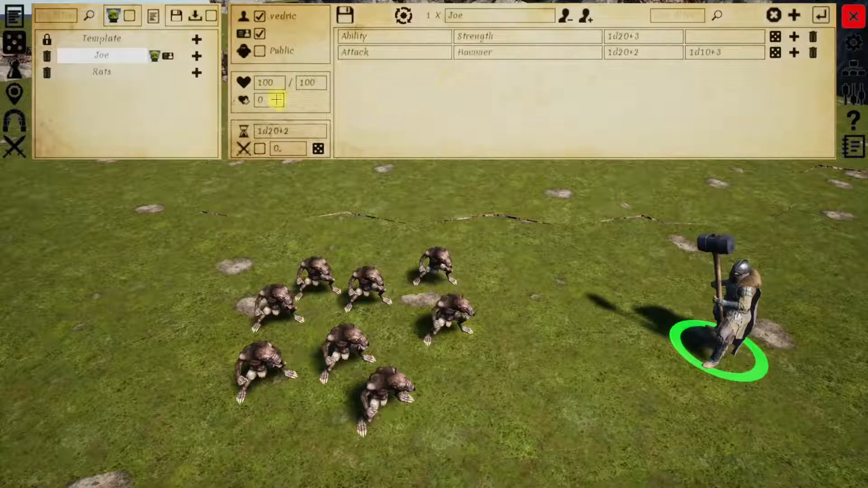
click(107, 72)
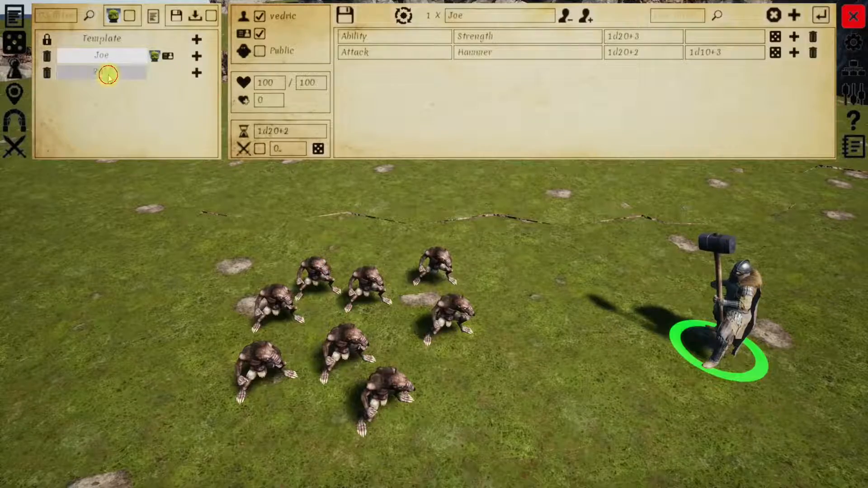
click(541, 227)
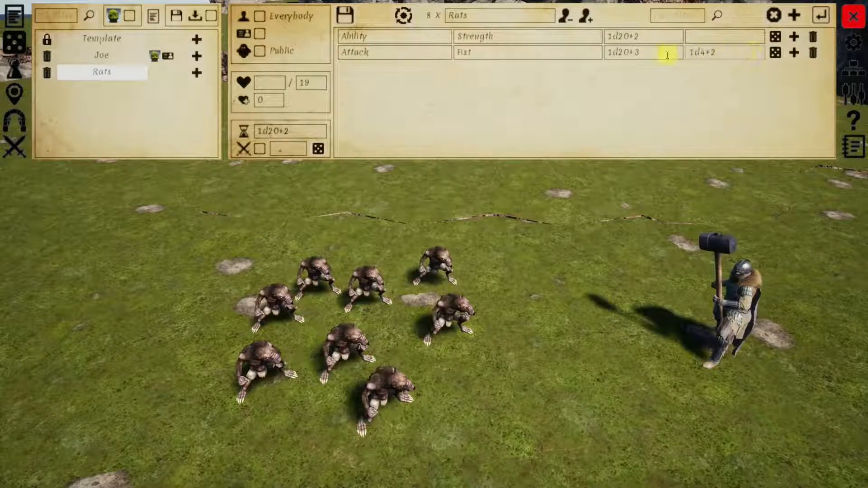
- Try adding a new line and duplicating the Fist attack in the Rats sheet, deleting both extra lines again
click(794, 16)
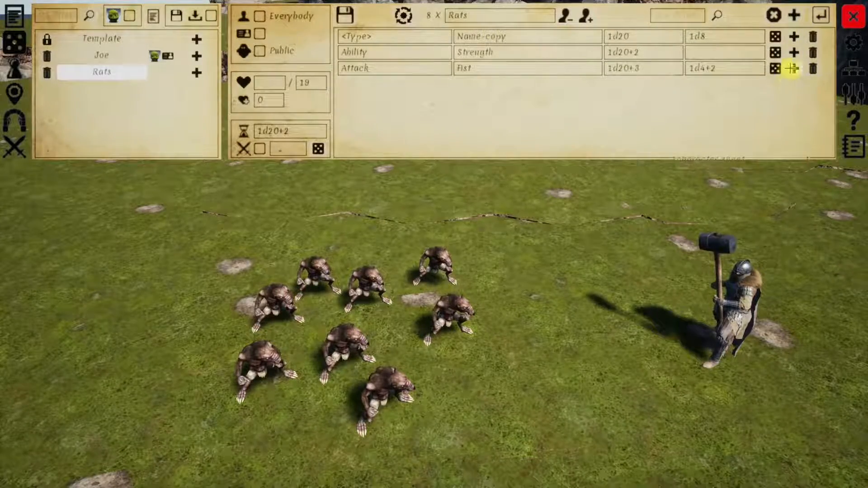
click(793, 68)
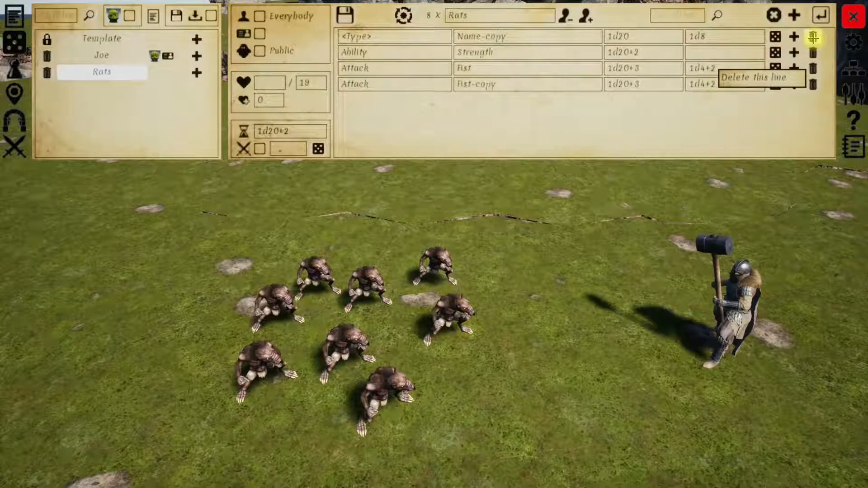
click(813, 38)
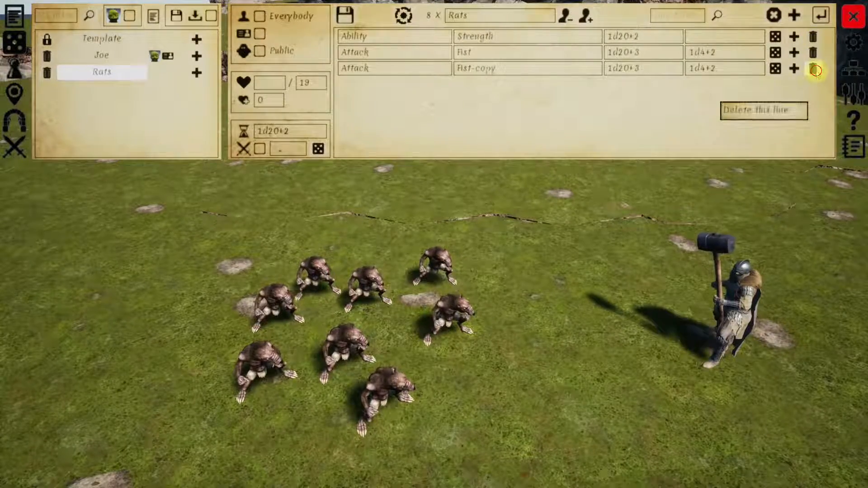
click(813, 68)
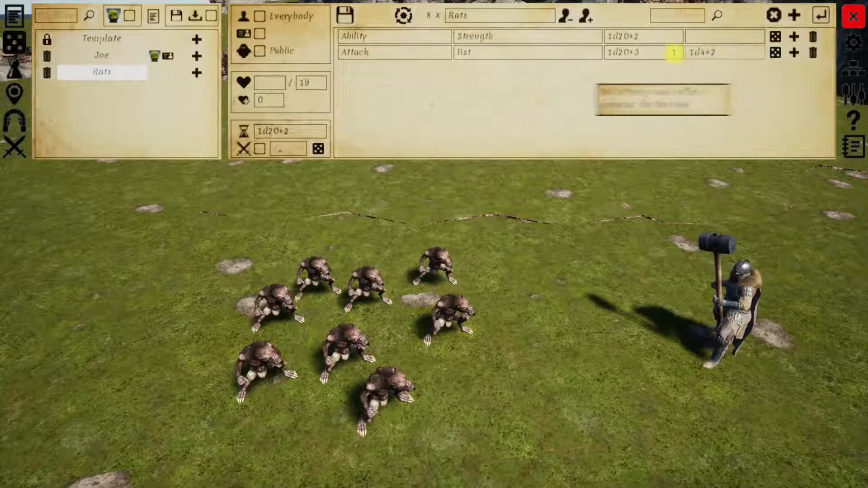
click(776, 52)
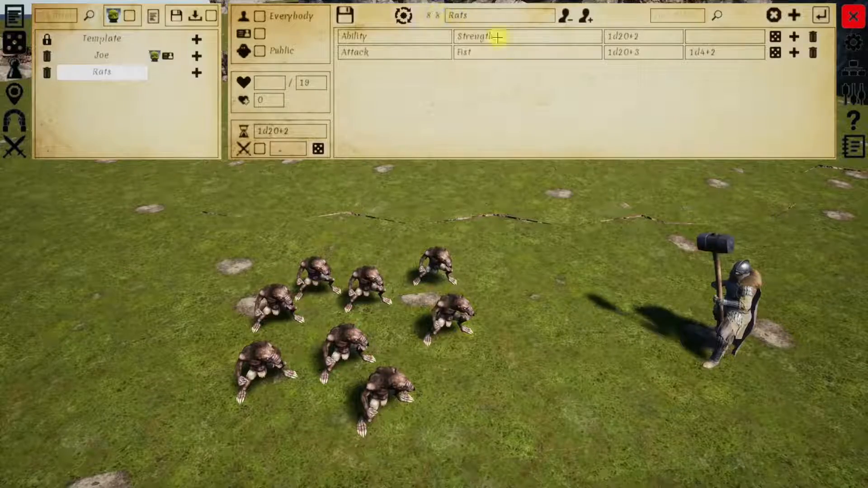
- Detach four rat pawns from the Rats sheet, attach them again, and clear the selection
drag(491, 262, 310, 294)
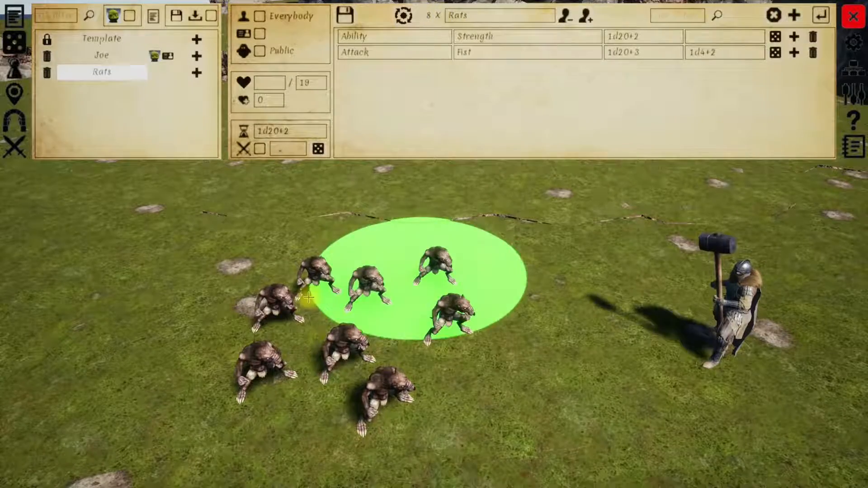
click(565, 17)
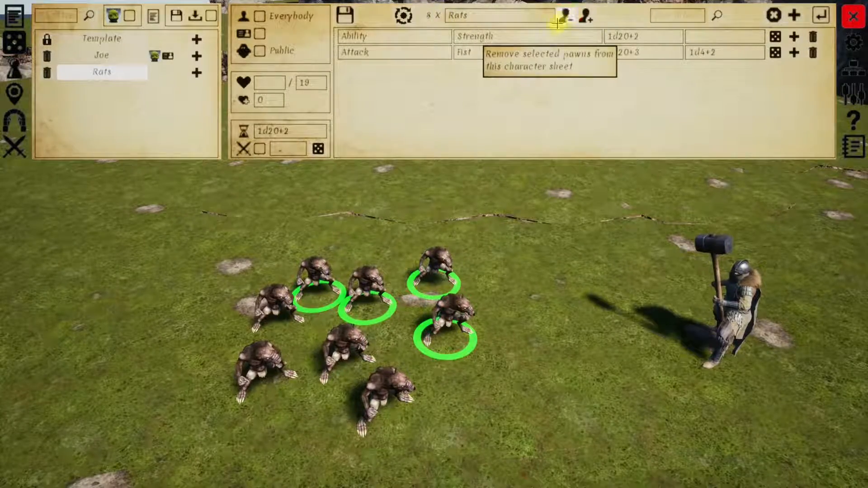
click(587, 16)
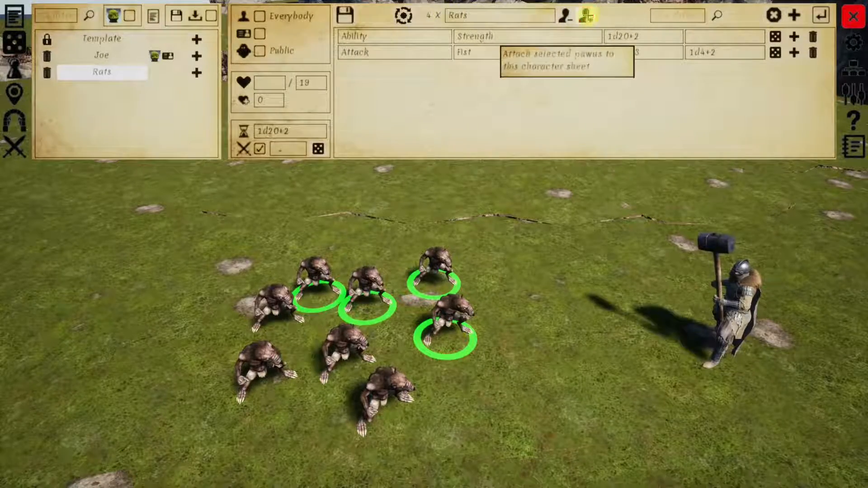
click(503, 266)
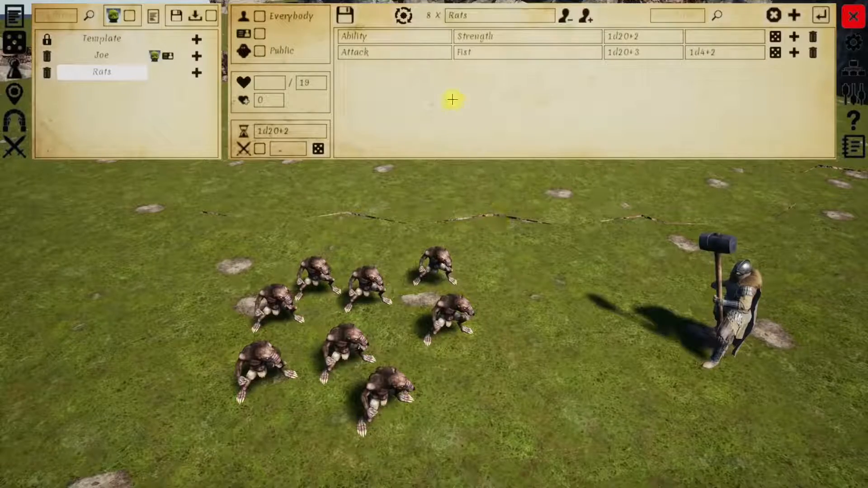
- Cycle the selection through several of the pawns attached to the Rats sheet
click(404, 15)
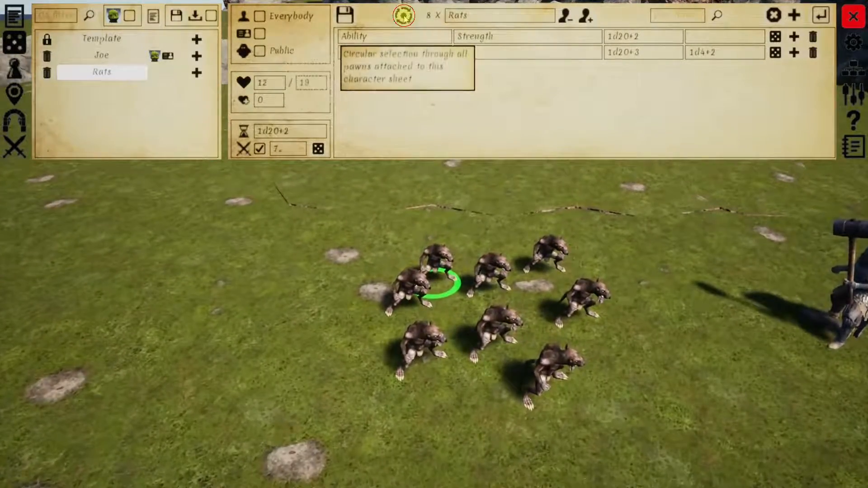
click(404, 16)
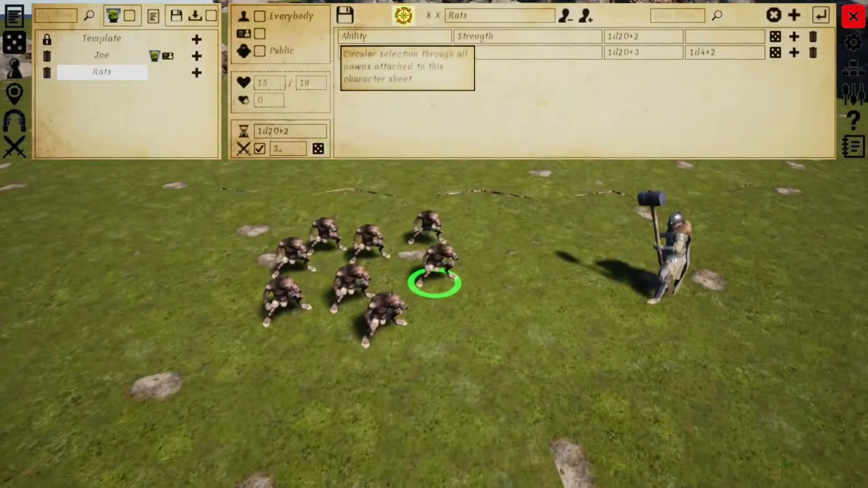
click(404, 16)
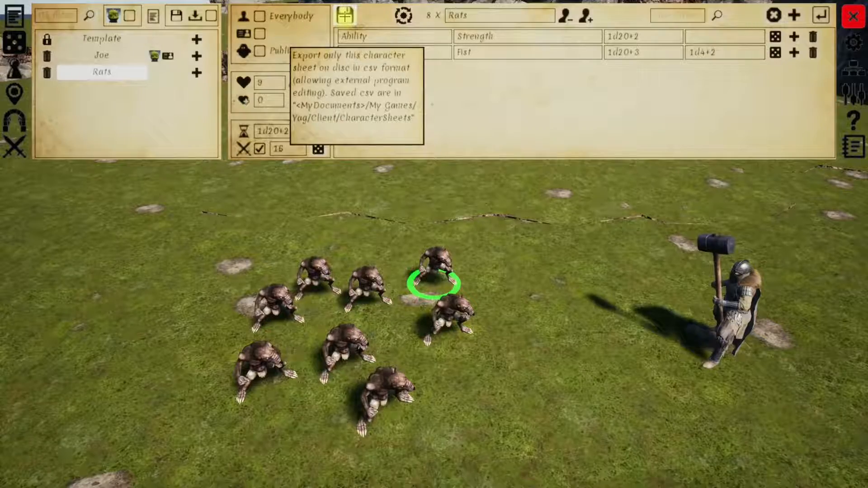
- Look over the game settings and return to the character sheets
click(853, 43)
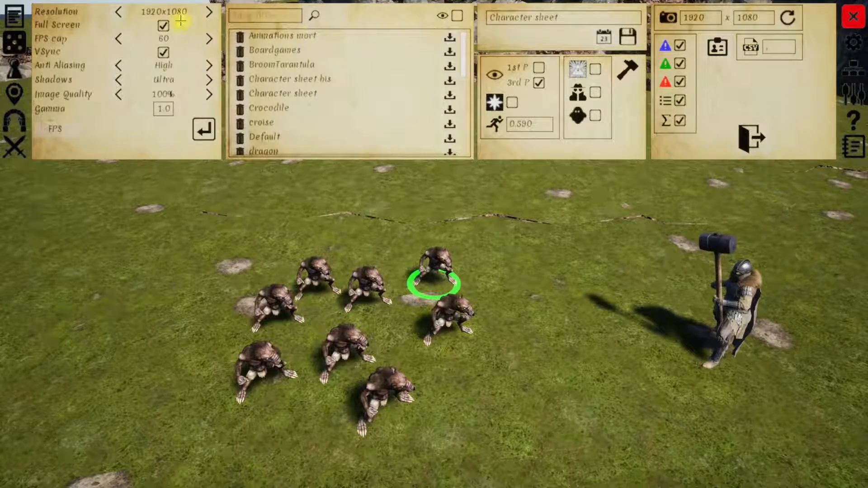
click(14, 16)
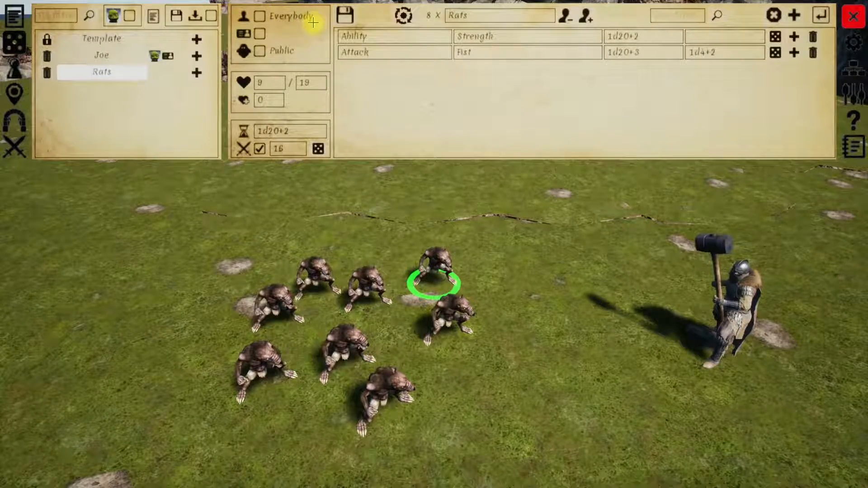
- Try giving the Rats sheet a player owner and copying the Template sheet, reverting both changes
click(260, 16)
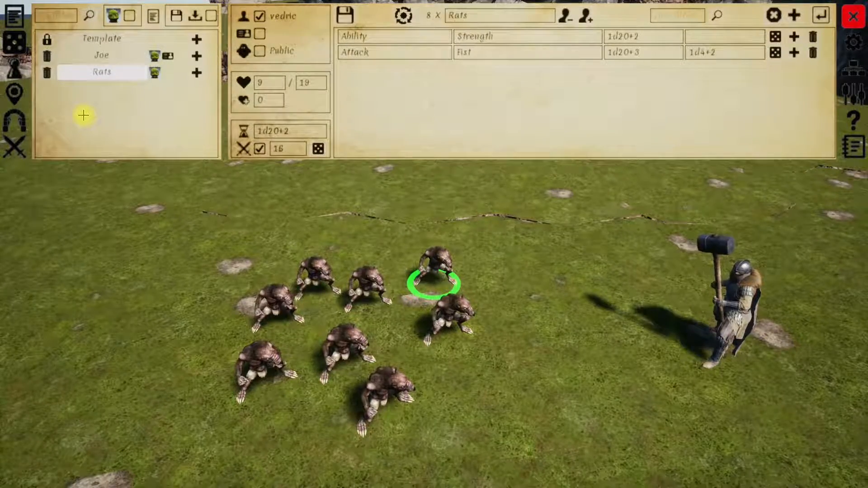
click(196, 40)
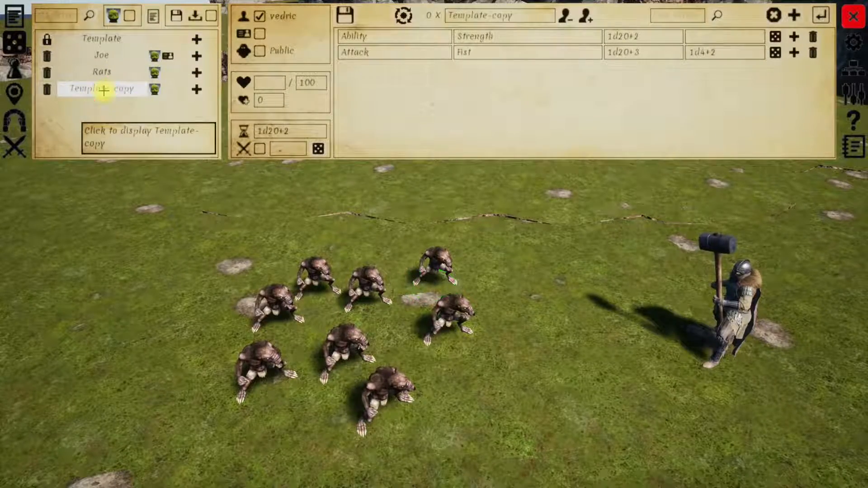
click(47, 89)
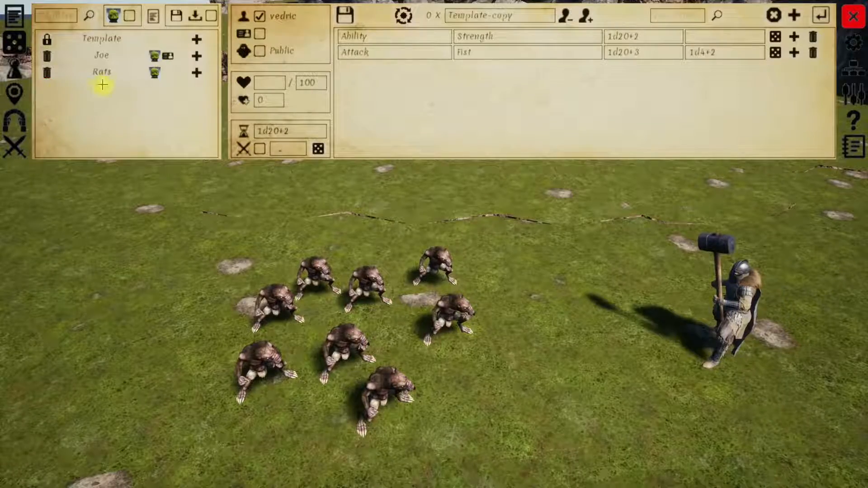
click(109, 72)
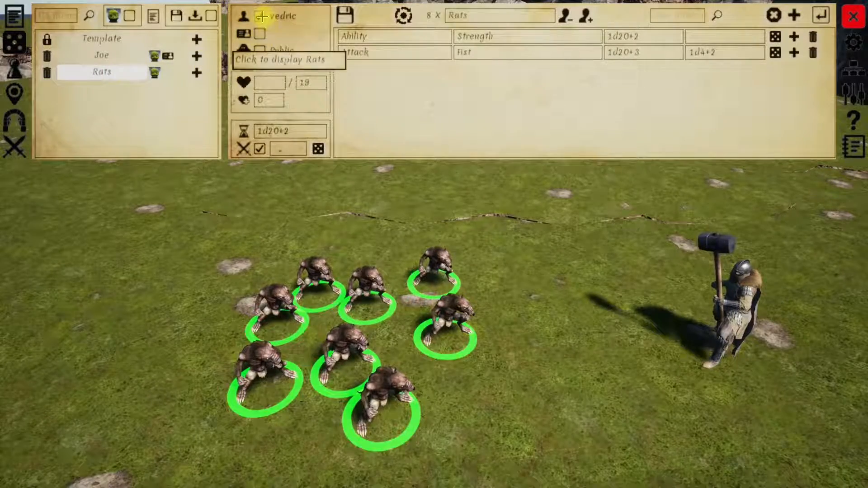
click(324, 225)
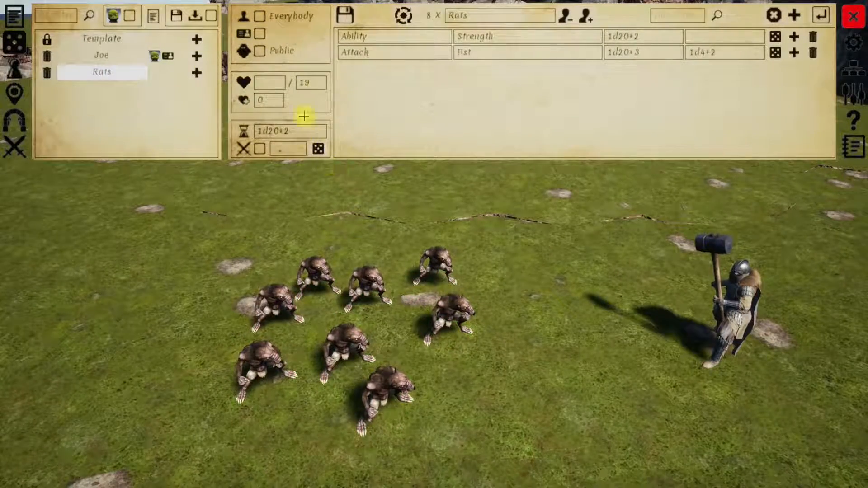
- Turn persistence through loads on for the Rats sheet and turn it off again
click(260, 35)
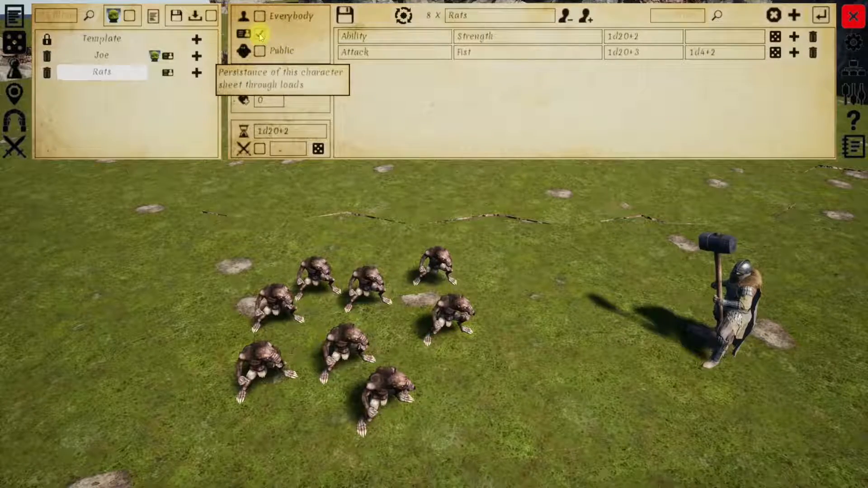
click(259, 34)
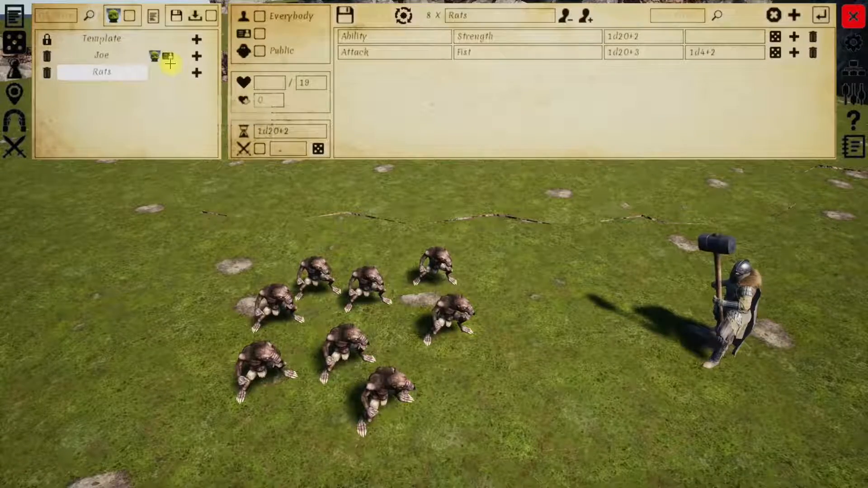
- Set the effect formula of Joe's Strength ability to 123
click(93, 56)
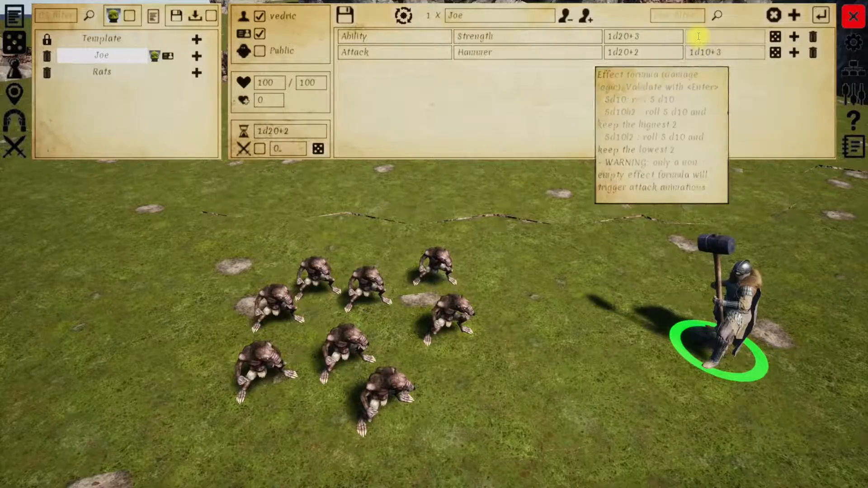
text(123)
key(Return)
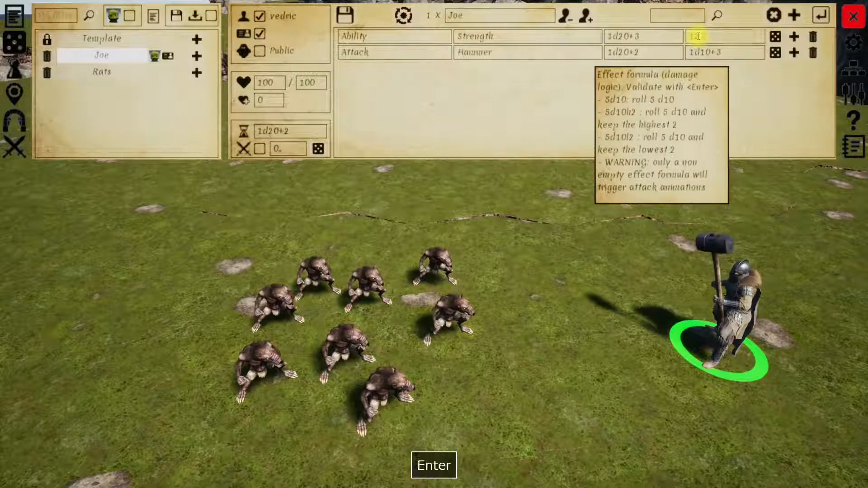
- Load the saved game "Character sheet bis" and display Joe's character sheet there
click(853, 42)
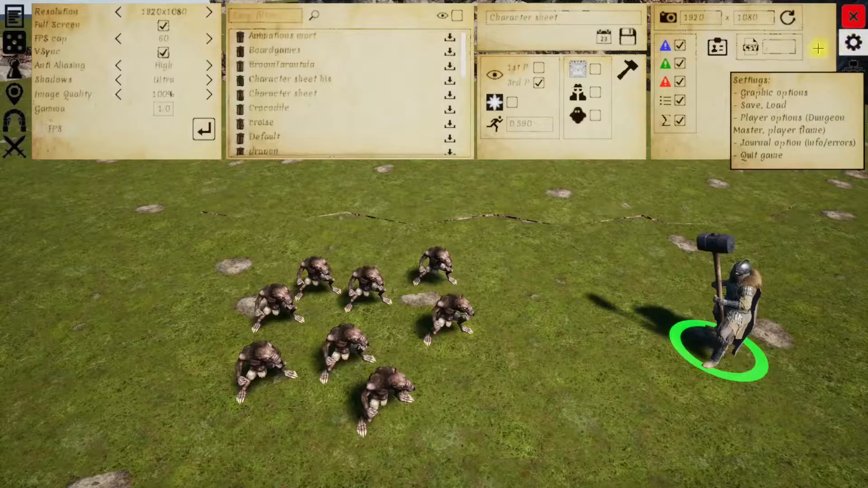
click(450, 82)
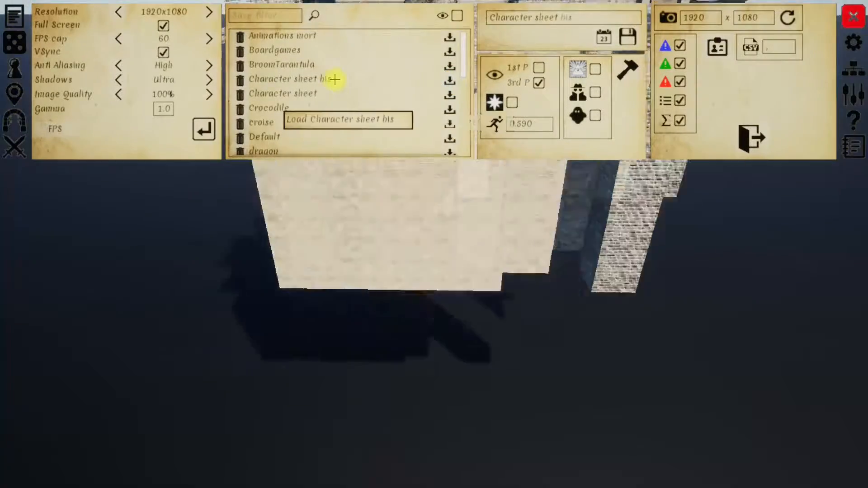
click(15, 17)
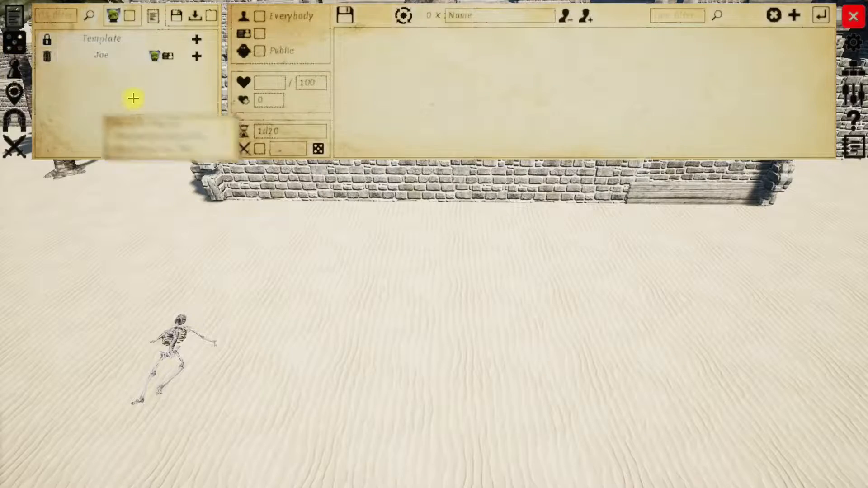
click(103, 54)
- Set the effect formula of Joe's Strength ability to 789
double_click(711, 37)
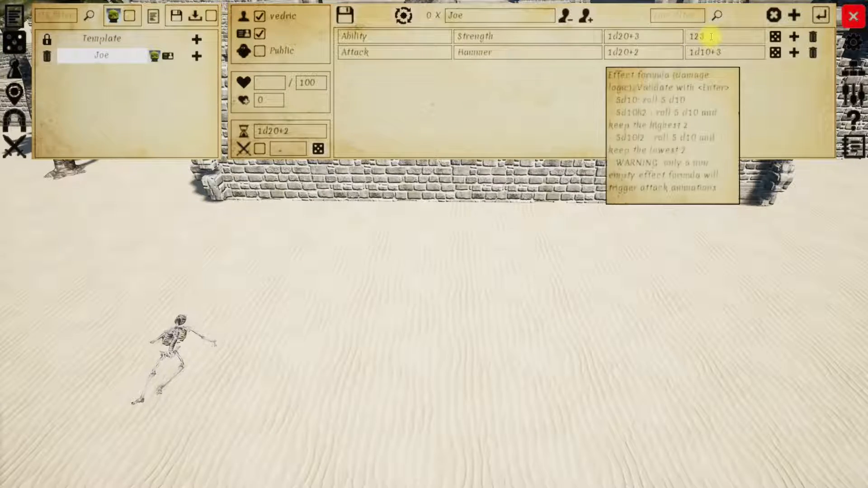
text(789)
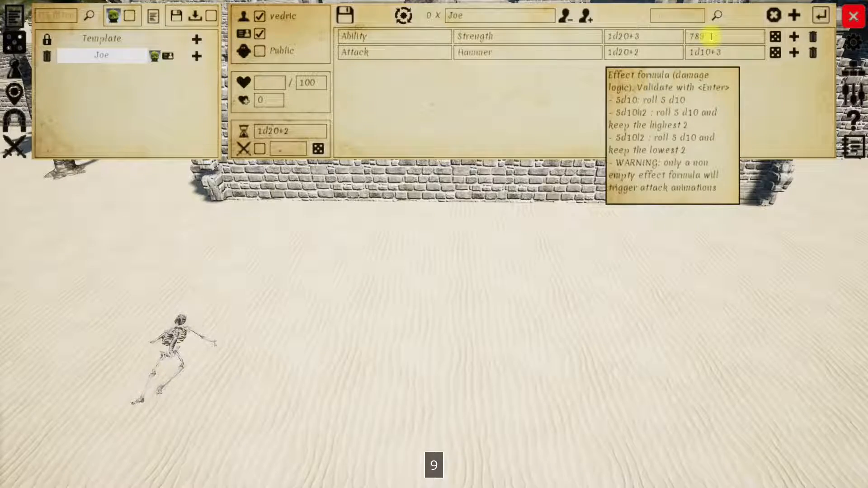
key(Return)
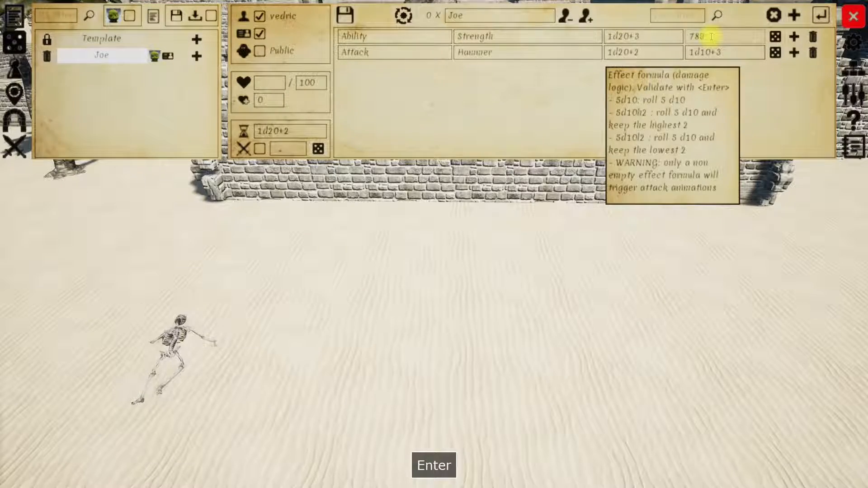
- Load the saved game "Character sheet" and open its list of character sheets
click(853, 44)
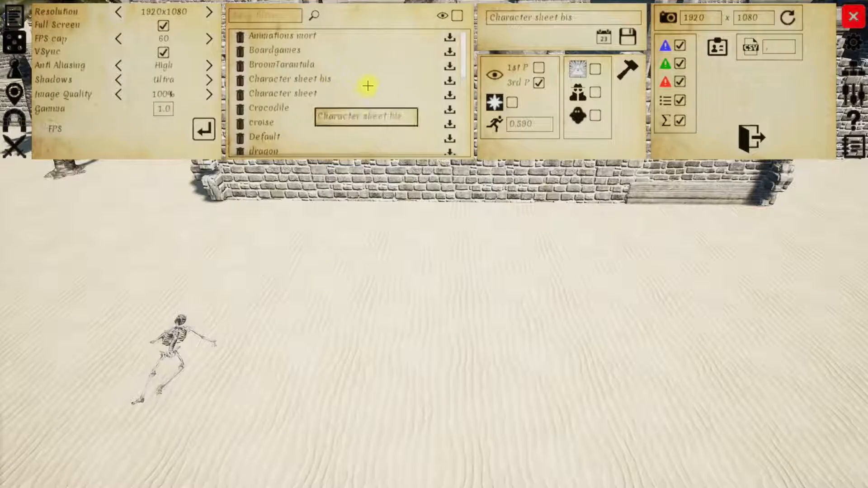
click(447, 93)
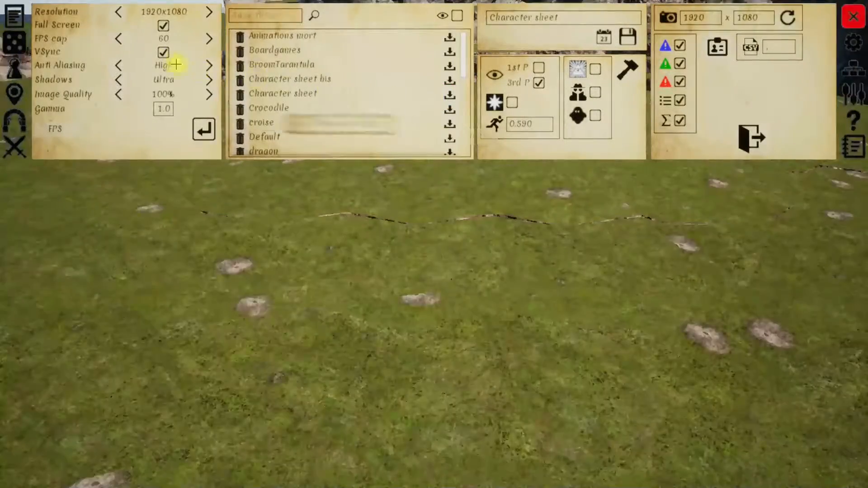
click(12, 16)
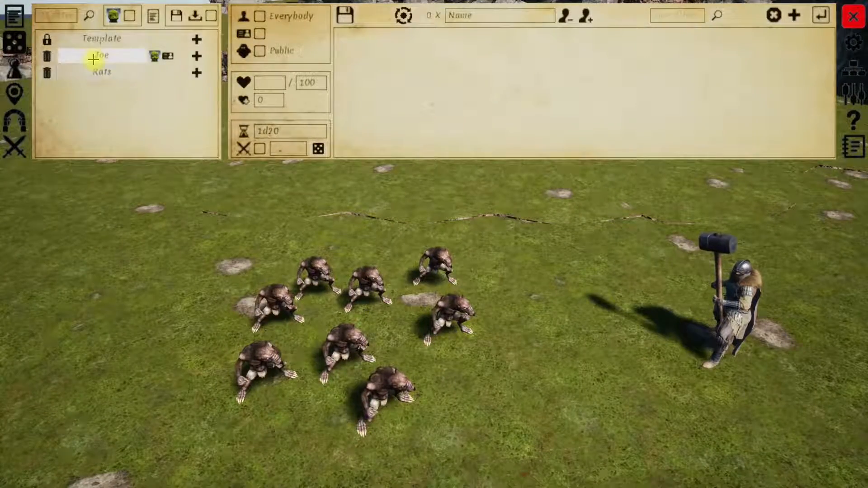
- Display Joe's character sheet and clear the effect formula of the Strength ability
click(96, 58)
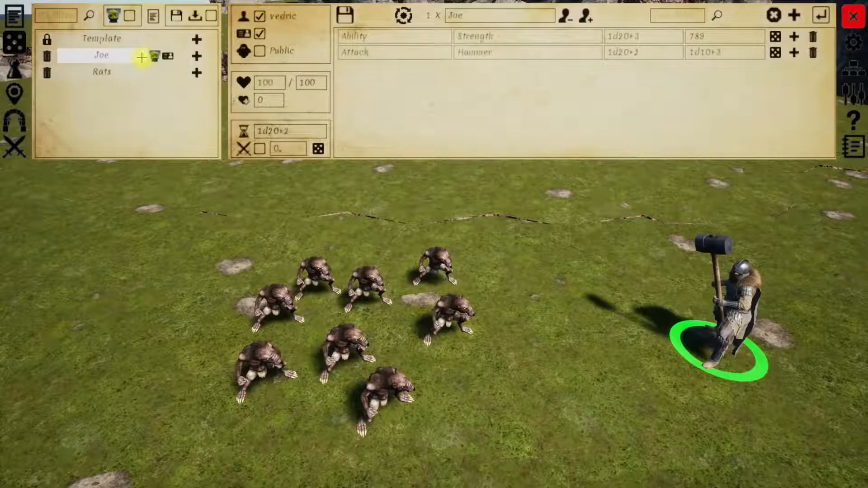
click(712, 37)
key(BackSpace)
key(Return)
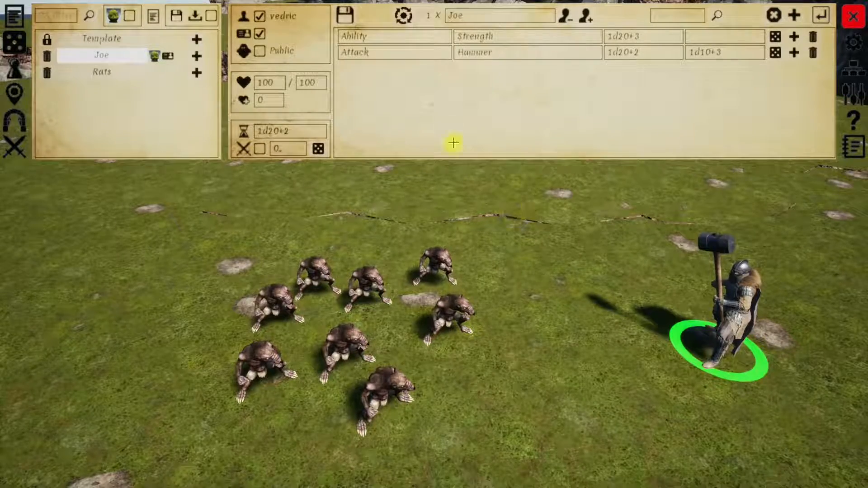
- Display the Rats character sheet and switch its Public option on and back off
click(104, 71)
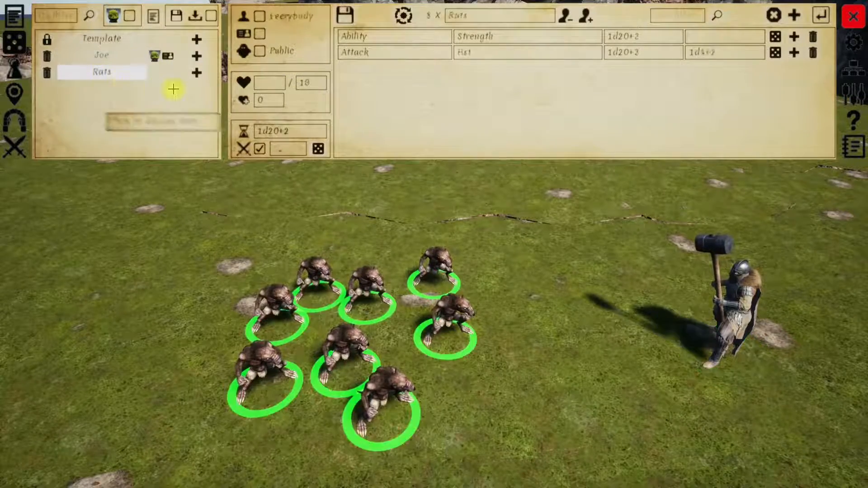
click(259, 50)
click(258, 50)
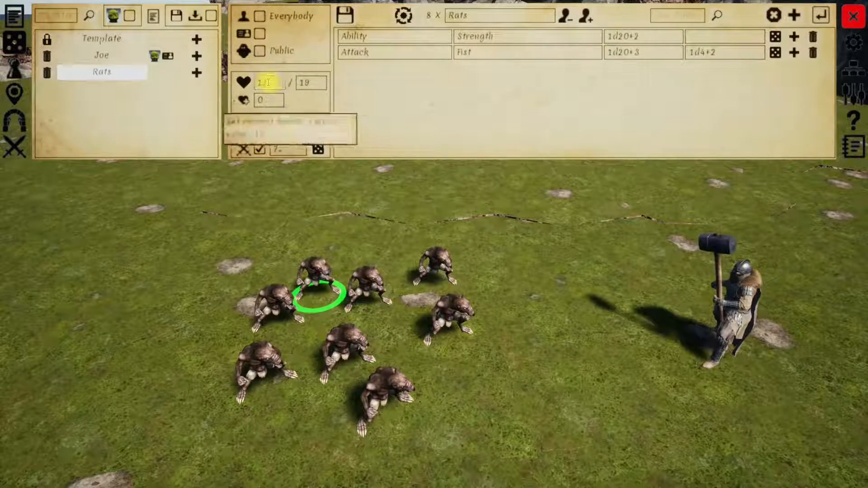
- Check the selected rat's health in the pawn settings and return to the character sheets
click(18, 75)
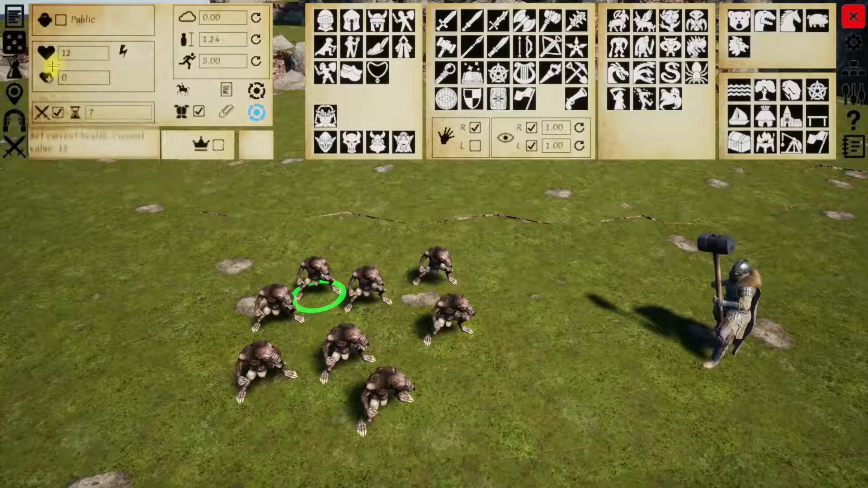
click(18, 32)
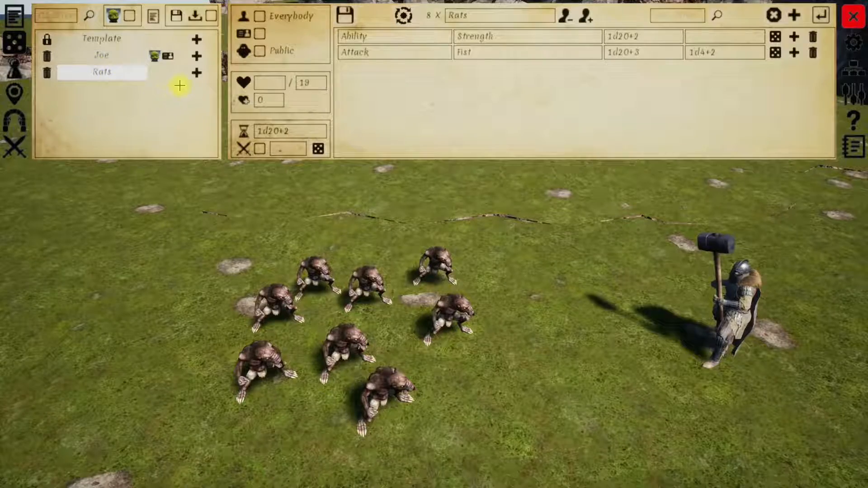
- Duplicate the Rats character sheet and delete the copy
click(197, 72)
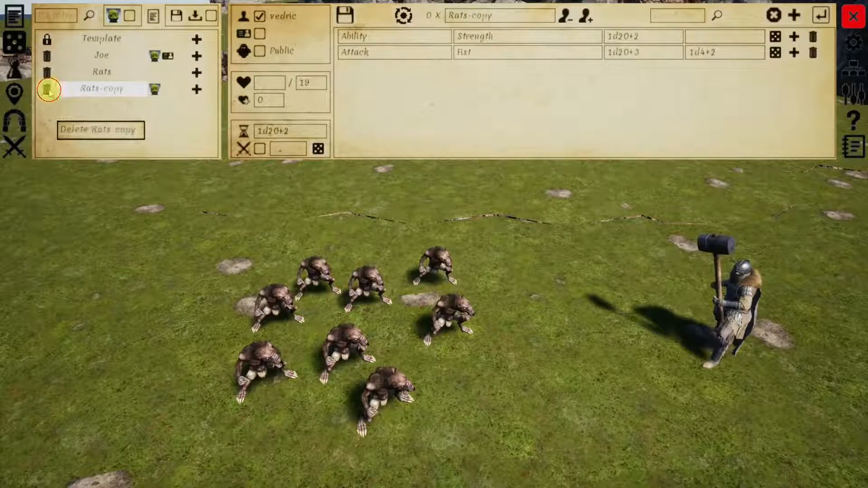
click(47, 89)
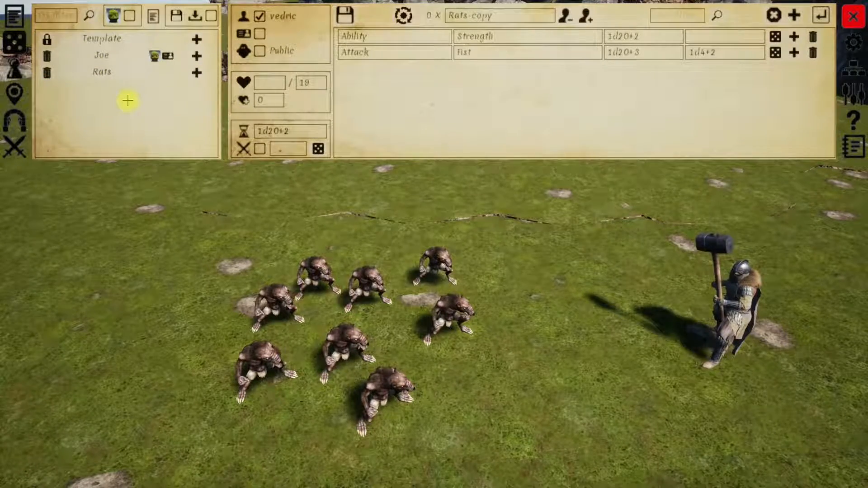
- Display the Template sheet, unlock its modifications and add a new empty line to it
click(102, 40)
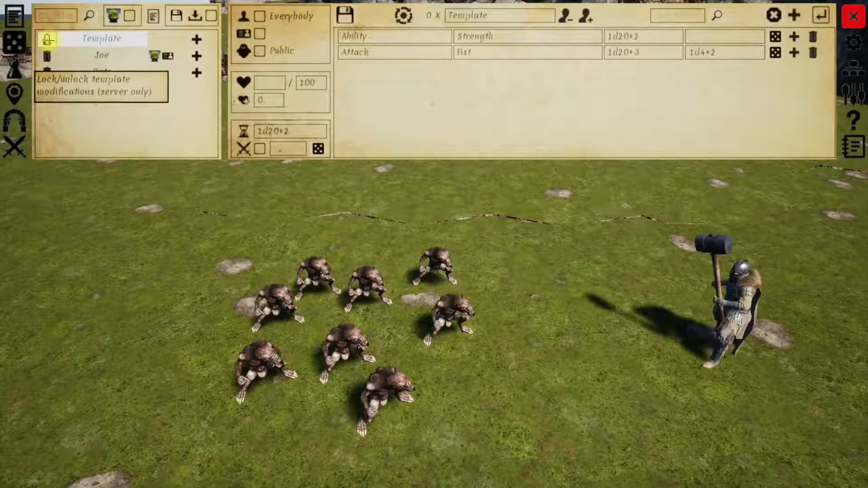
click(48, 39)
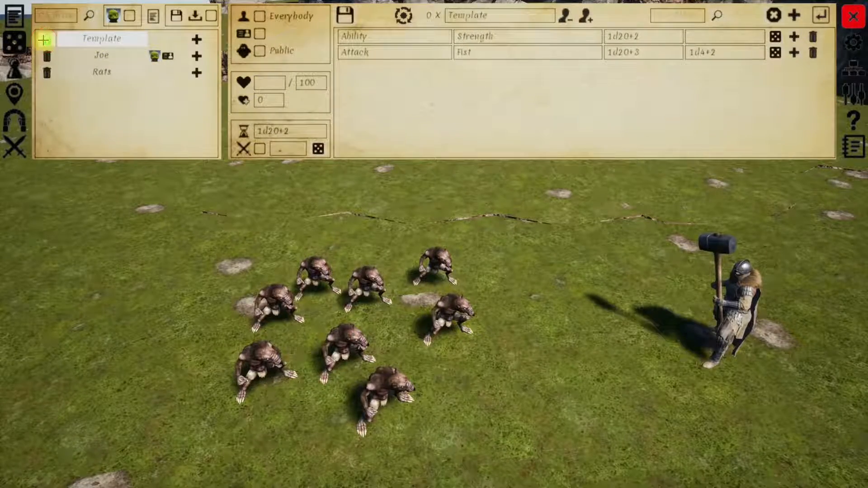
click(795, 15)
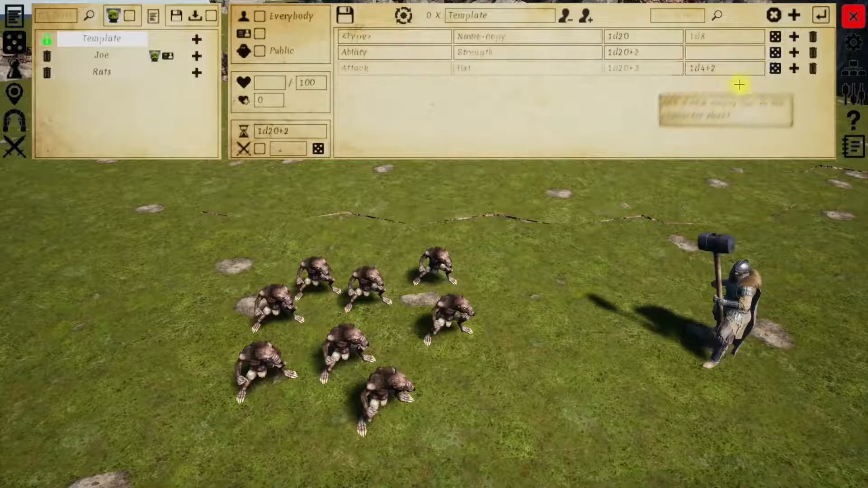
click(482, 36)
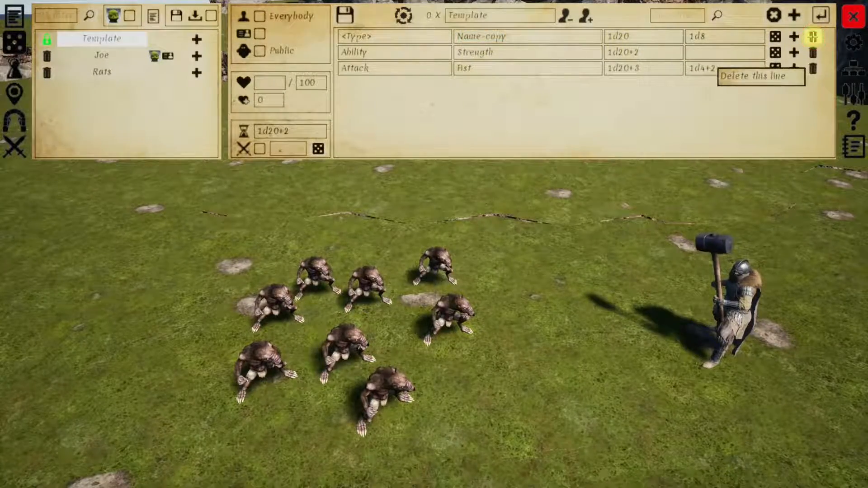
- Delete the newly added line from the Template sheet and lock the template again
click(813, 37)
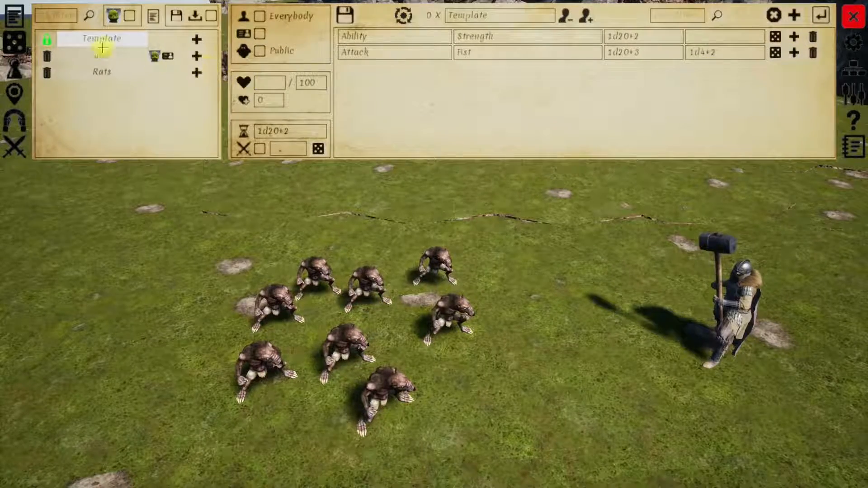
click(47, 40)
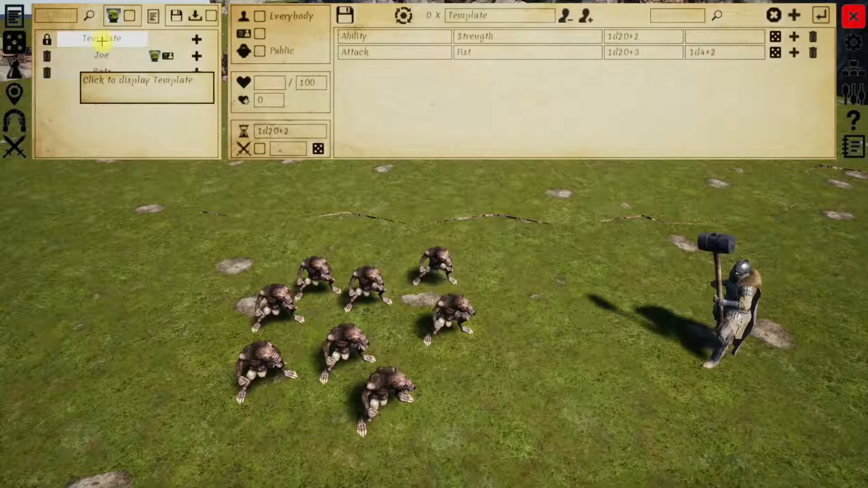
- Create a new character sheet from the Template and delete that copy
click(195, 39)
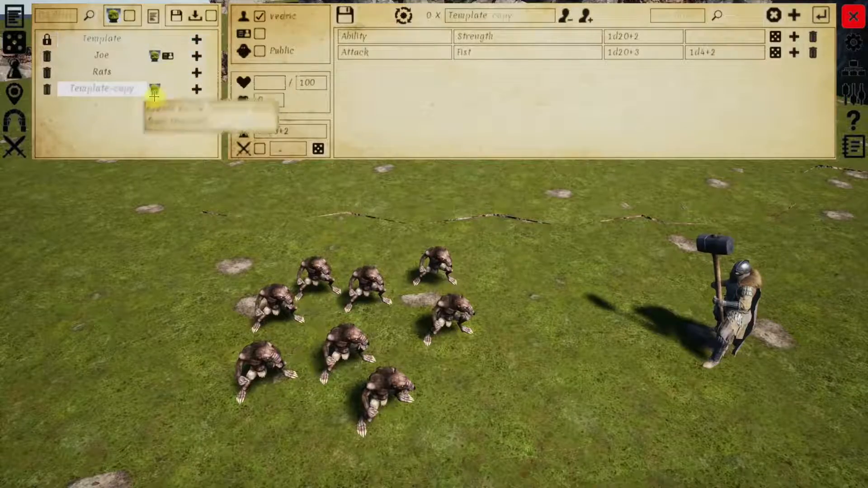
click(47, 89)
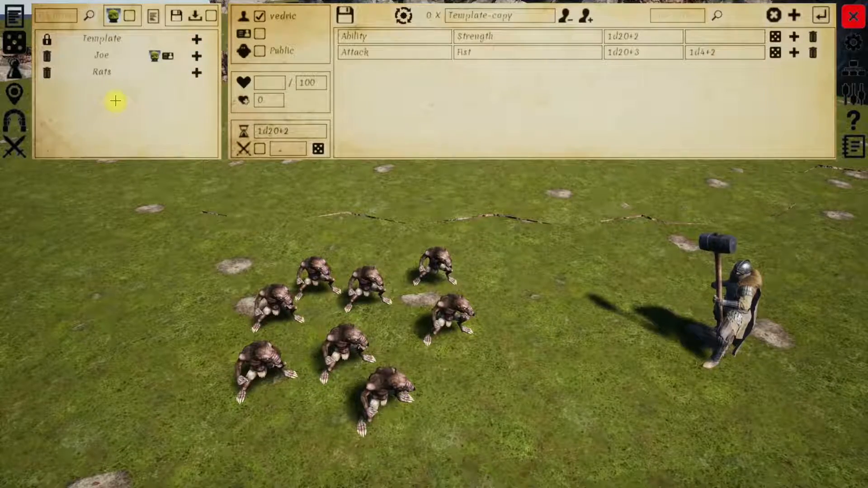
- Display the Rats sheet and try the filter limiting the list to owned sheets, switching it back off
click(105, 73)
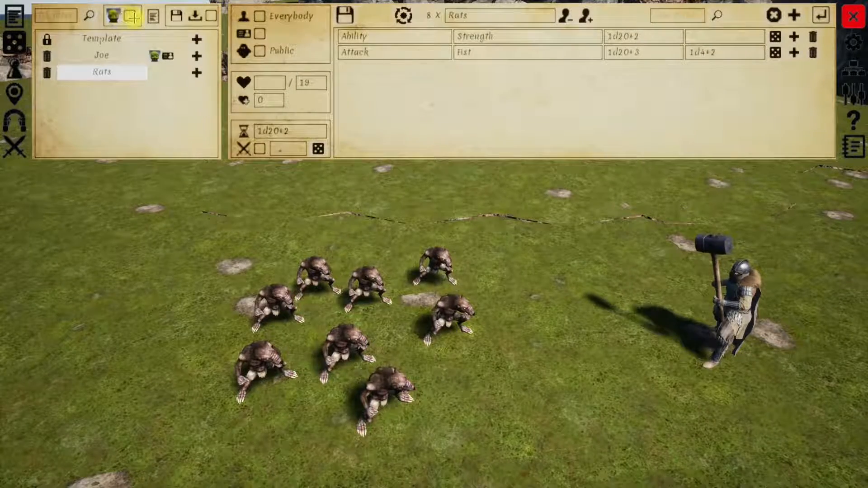
click(130, 17)
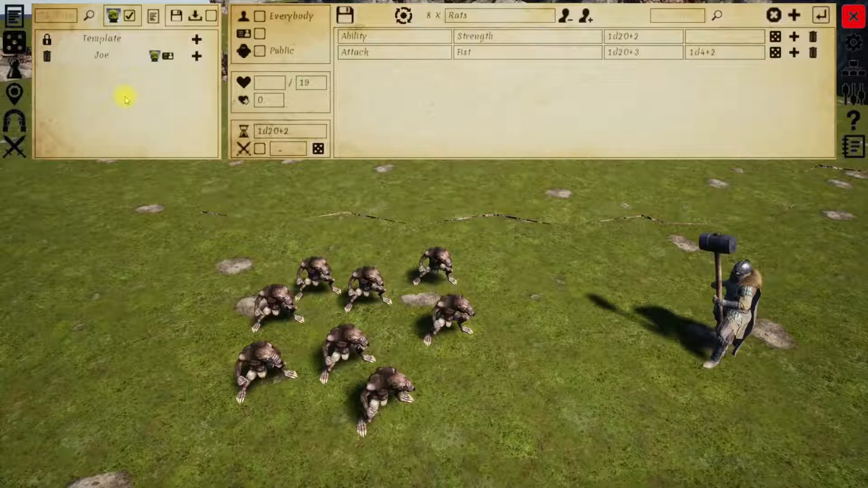
click(131, 14)
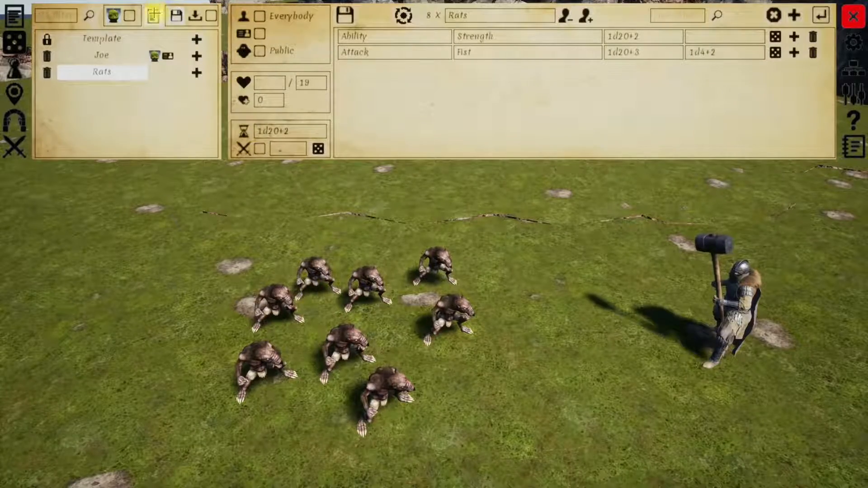
- Select a single rat pawn, view the list of saved CSV sheets available for import, and return to the current sheets
click(312, 269)
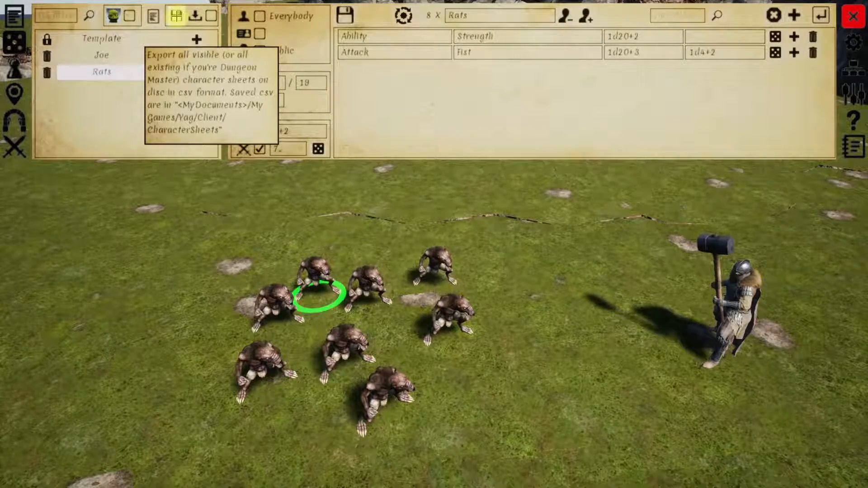
click(210, 15)
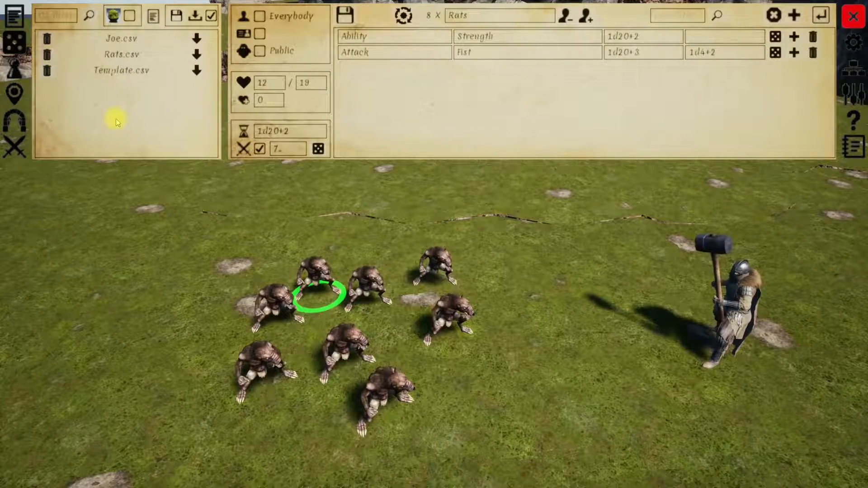
click(211, 18)
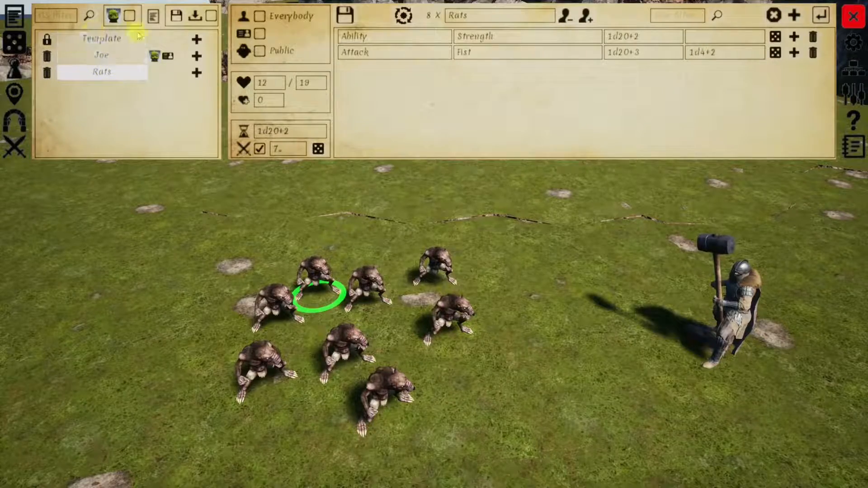